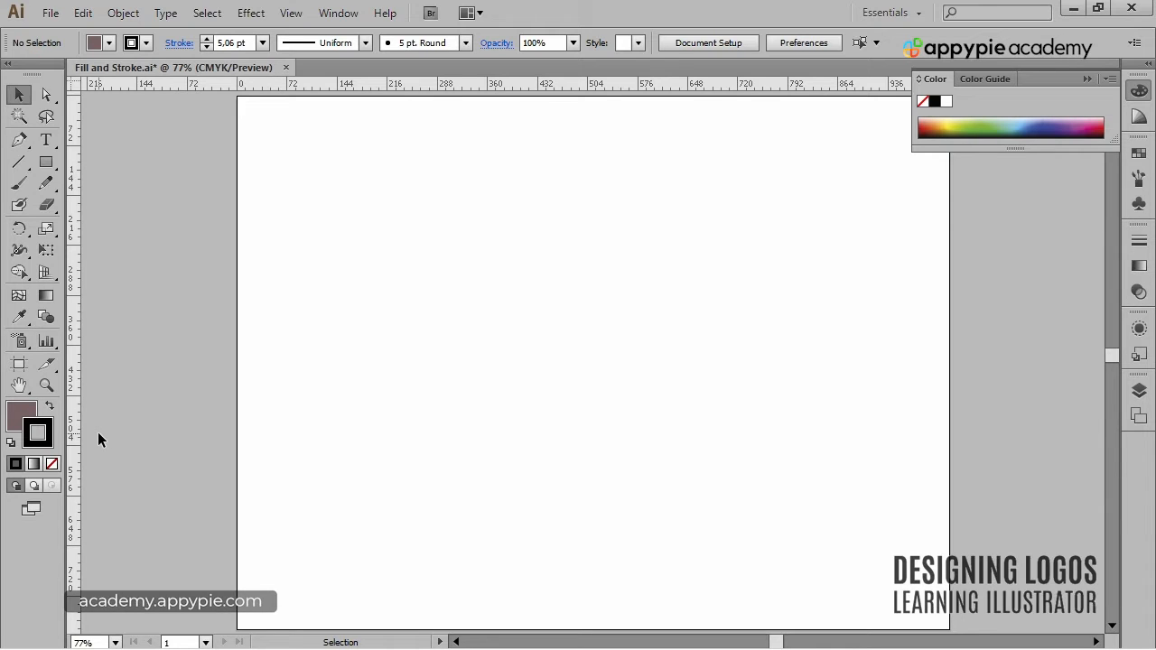
# Step: Make the hidden Urban Apparel layer visible so the logo artwork shows on the artboard
pyautogui.click(1139, 390)
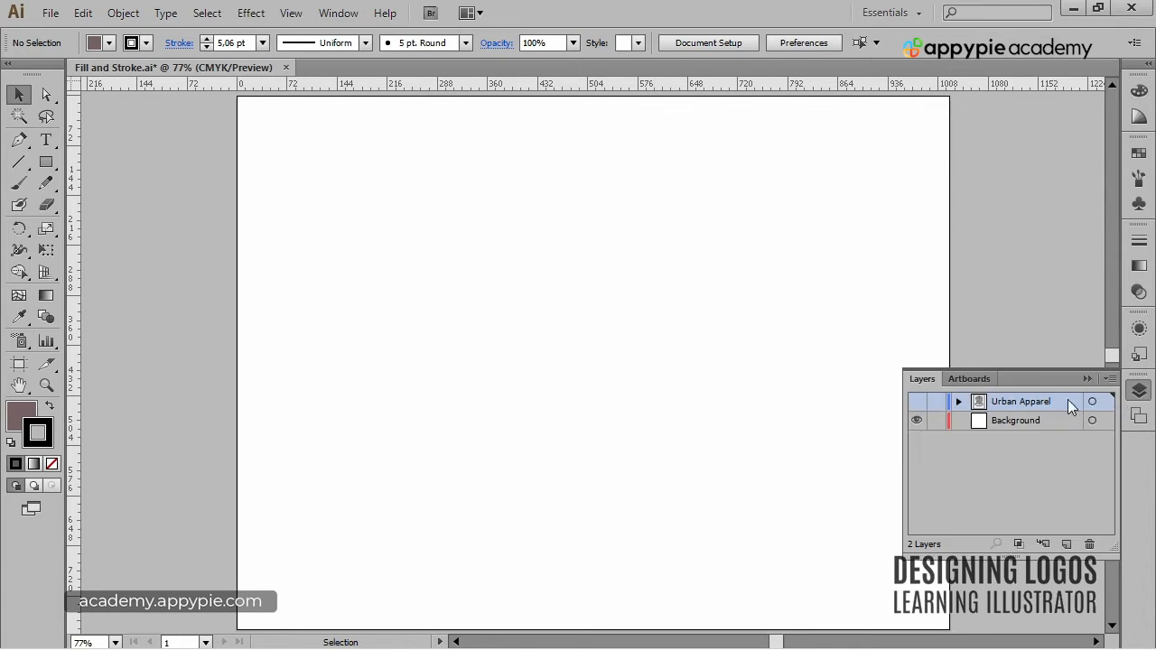
pyautogui.click(917, 401)
pyautogui.click(1087, 380)
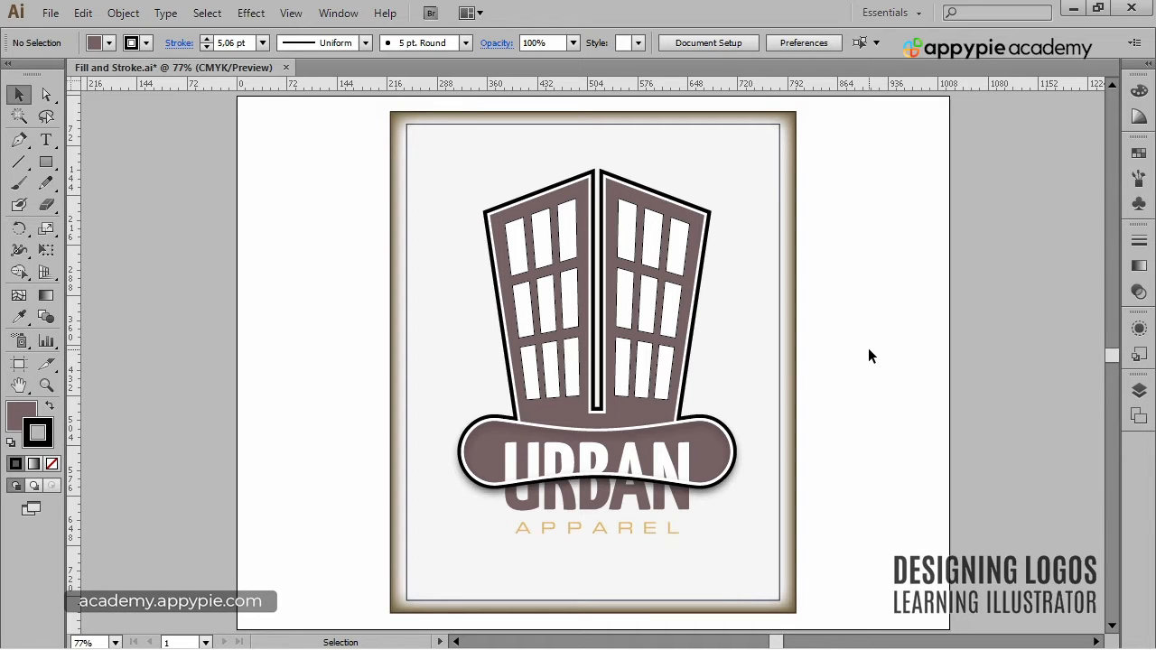
# Step: Select the building-shaped hat path and toggle the active color attribute between fill and stroke, ending on stroke
pyautogui.click(24, 414)
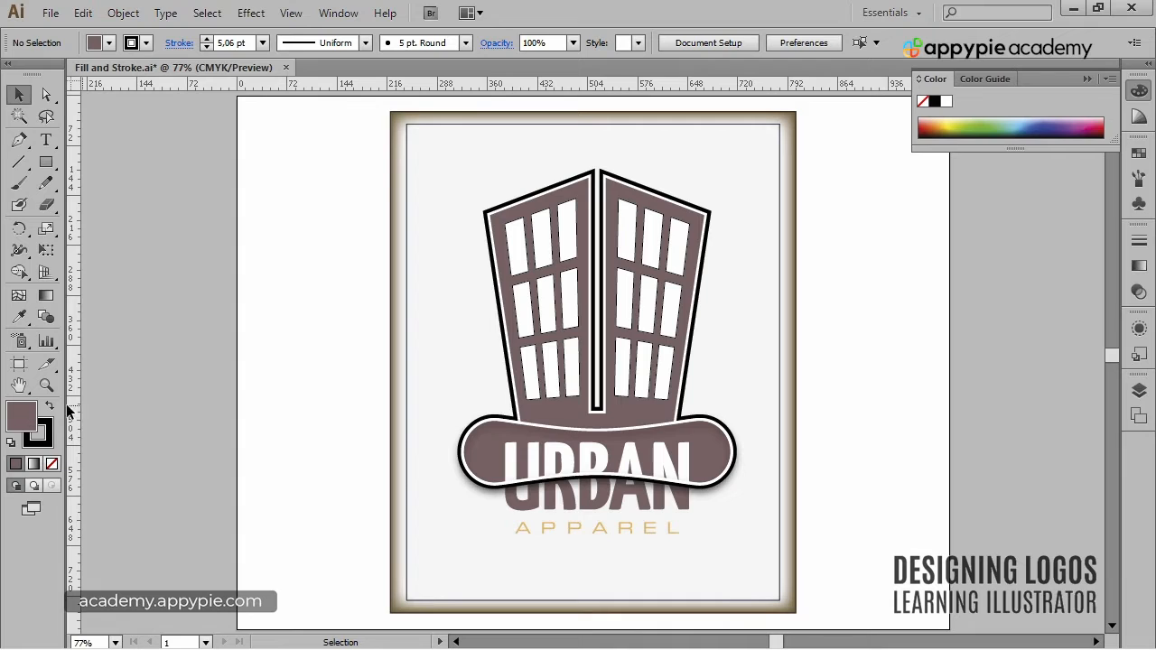
pyautogui.click(47, 435)
pyautogui.click(22, 412)
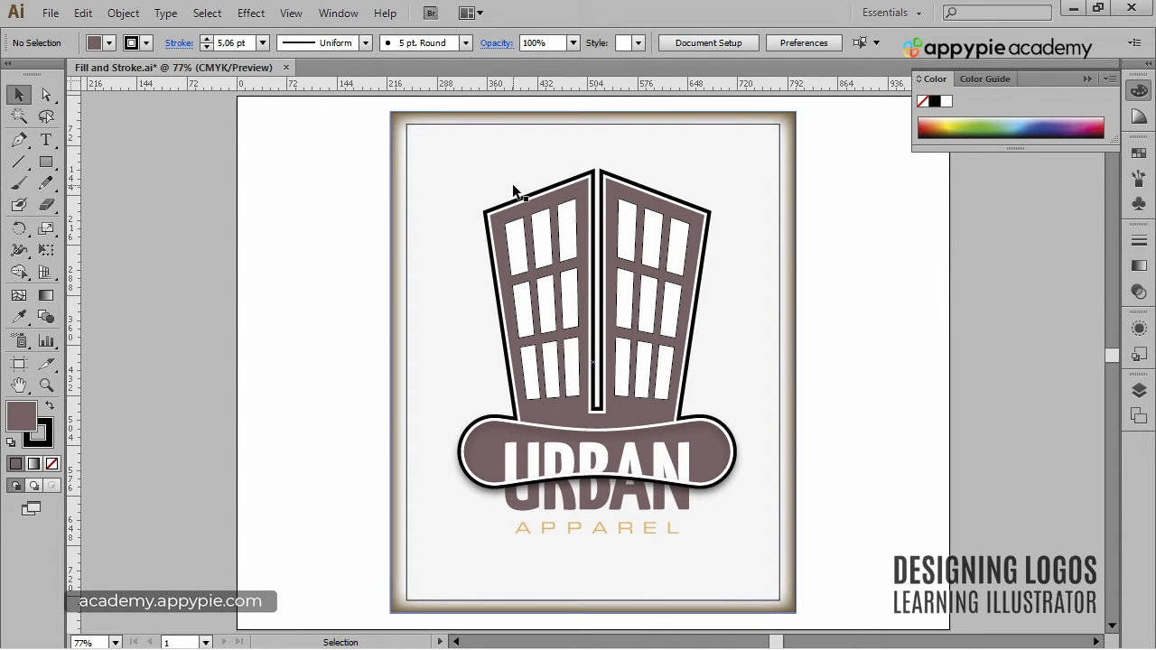
pyautogui.click(543, 188)
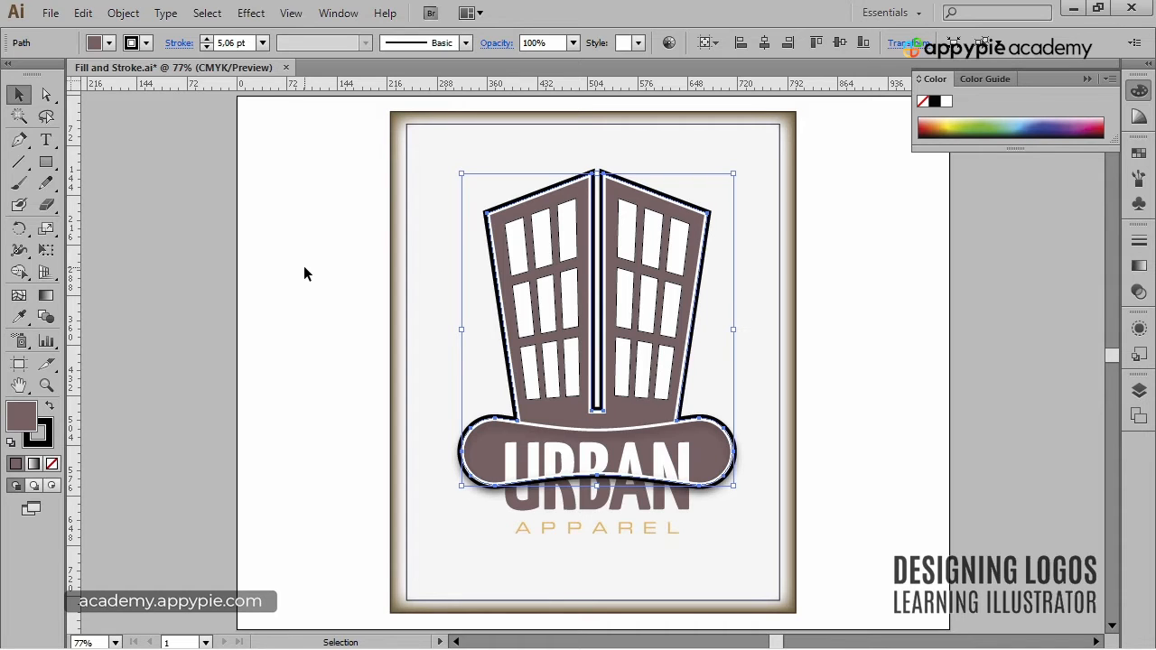
pyautogui.press('x')
pyautogui.press('x')
pyautogui.press('x')
pyautogui.press('x')
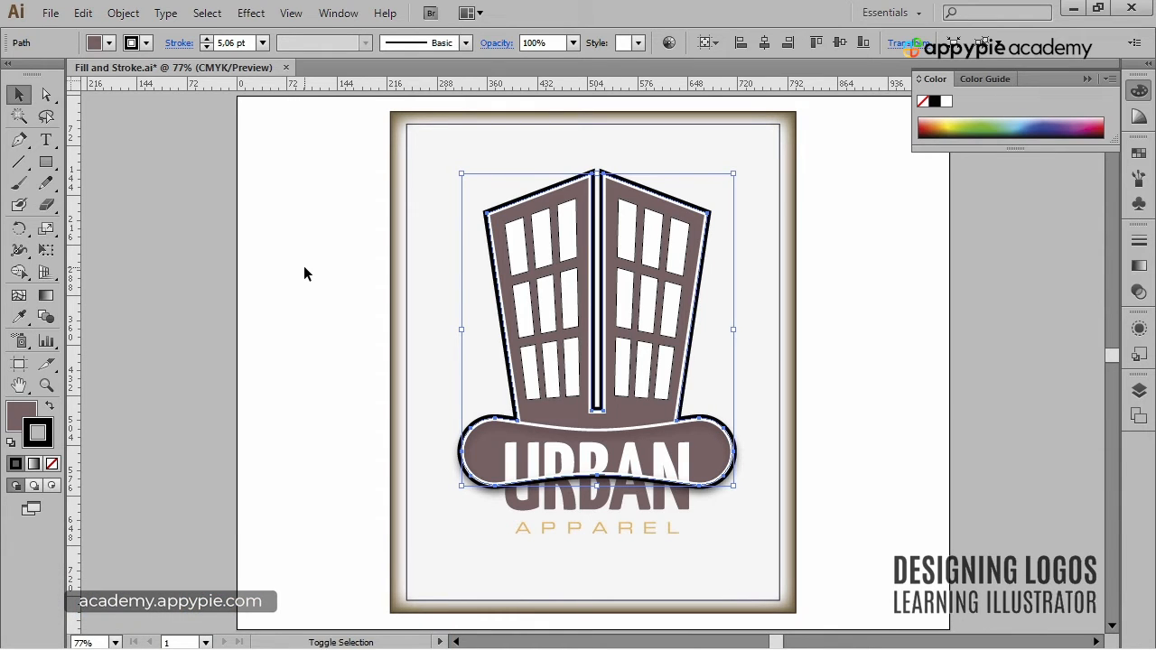
# Step: Swap the hat path's fill and stroke colors back and forth, and try the default fill and stroke before undoing it
pyautogui.hotkey('shift', 'x')
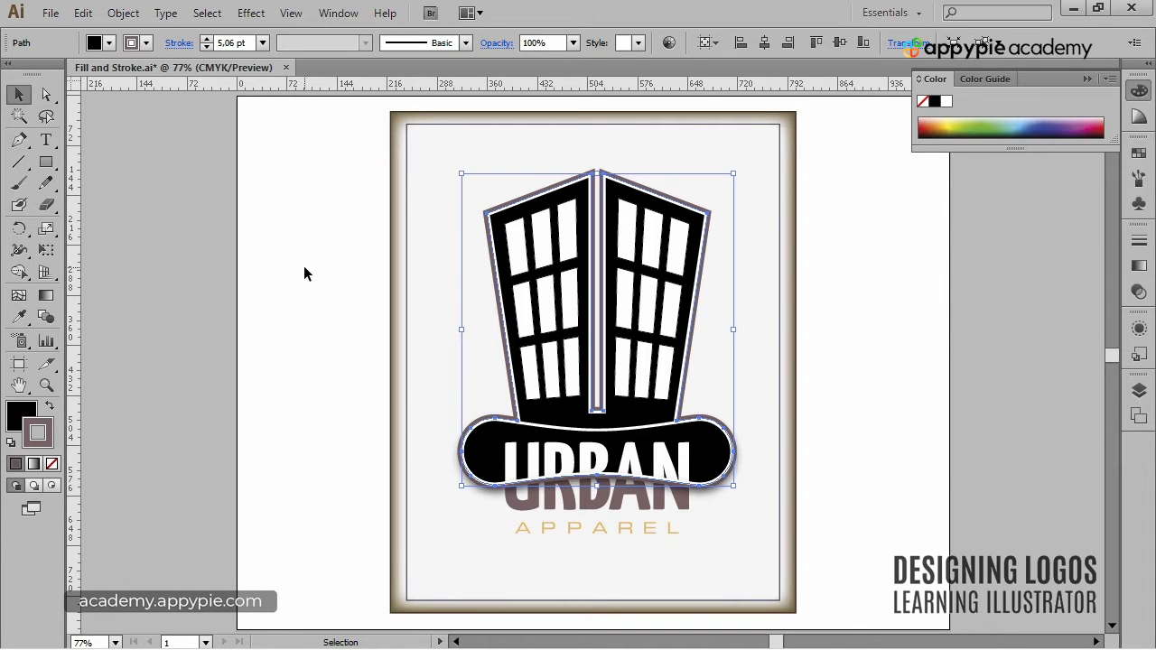
pyautogui.click(51, 406)
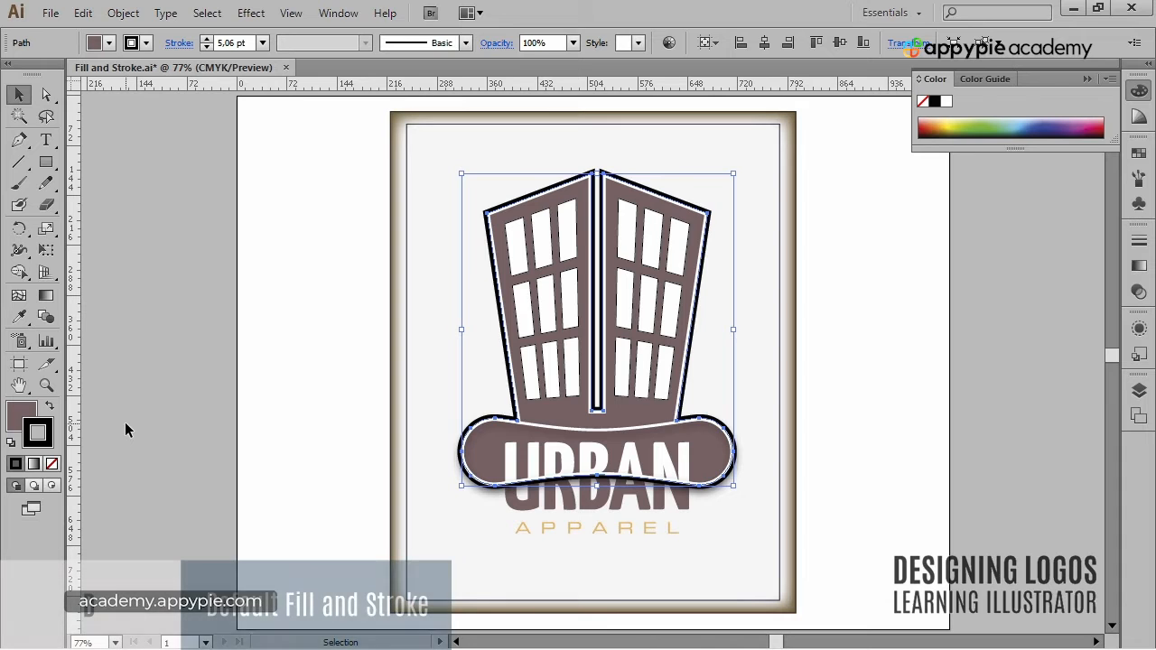
pyautogui.press('d')
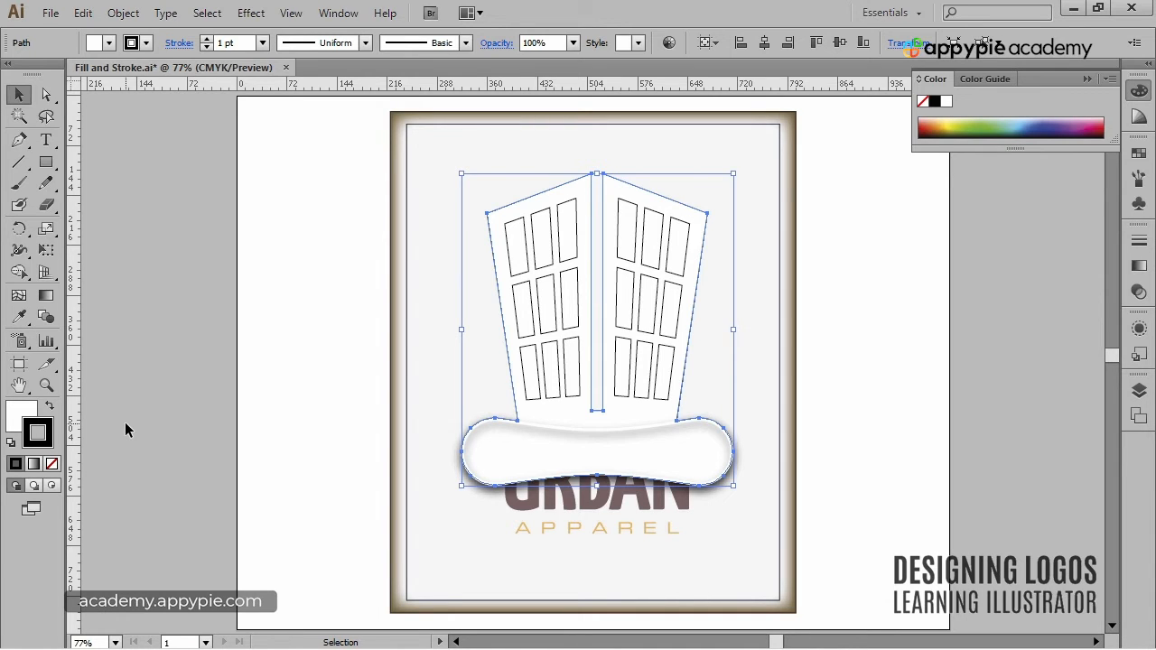
pyautogui.hotkey('ctrl', 'z')
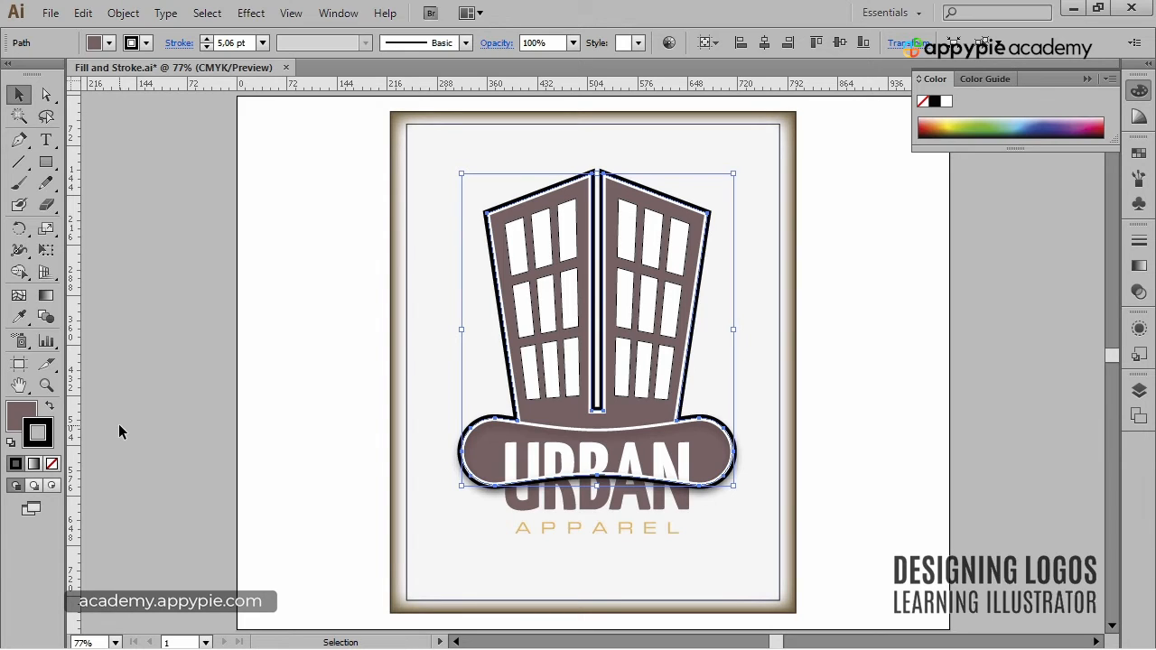
# Step: Set the hat path's fill to a dark slate gray, about hex 2C333A, with the Color Picker
pyautogui.doubleClick(27, 414)
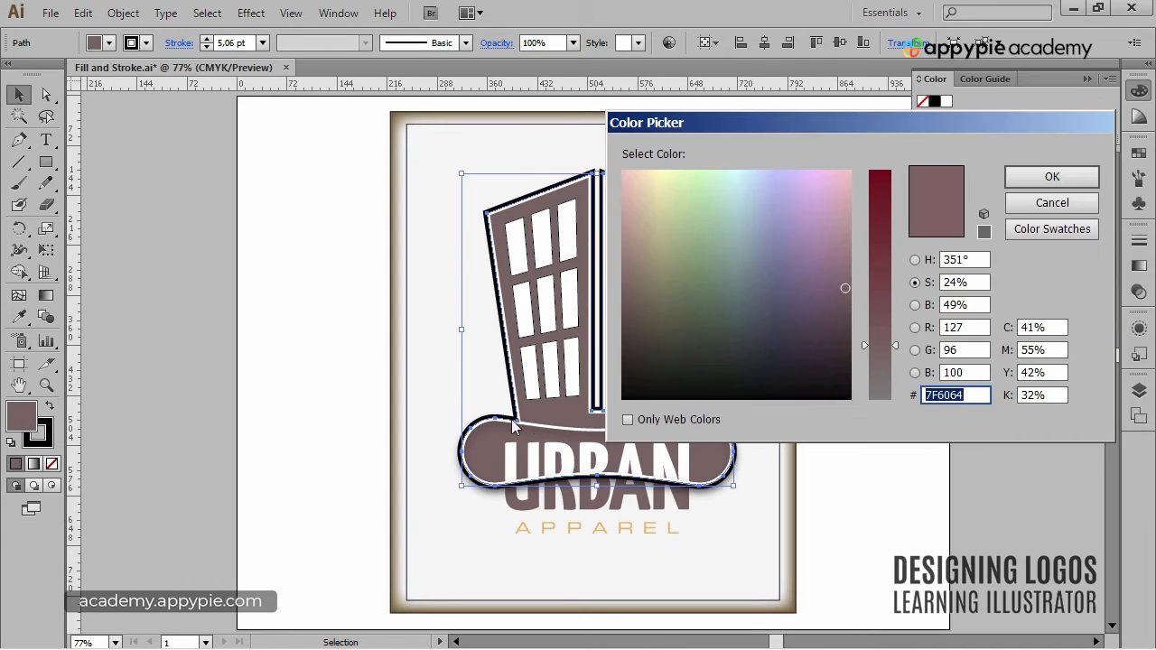
pyautogui.click(758, 331)
pyautogui.moveTo(758, 331); pyautogui.dragTo(757, 348)
pyautogui.click(1042, 177)
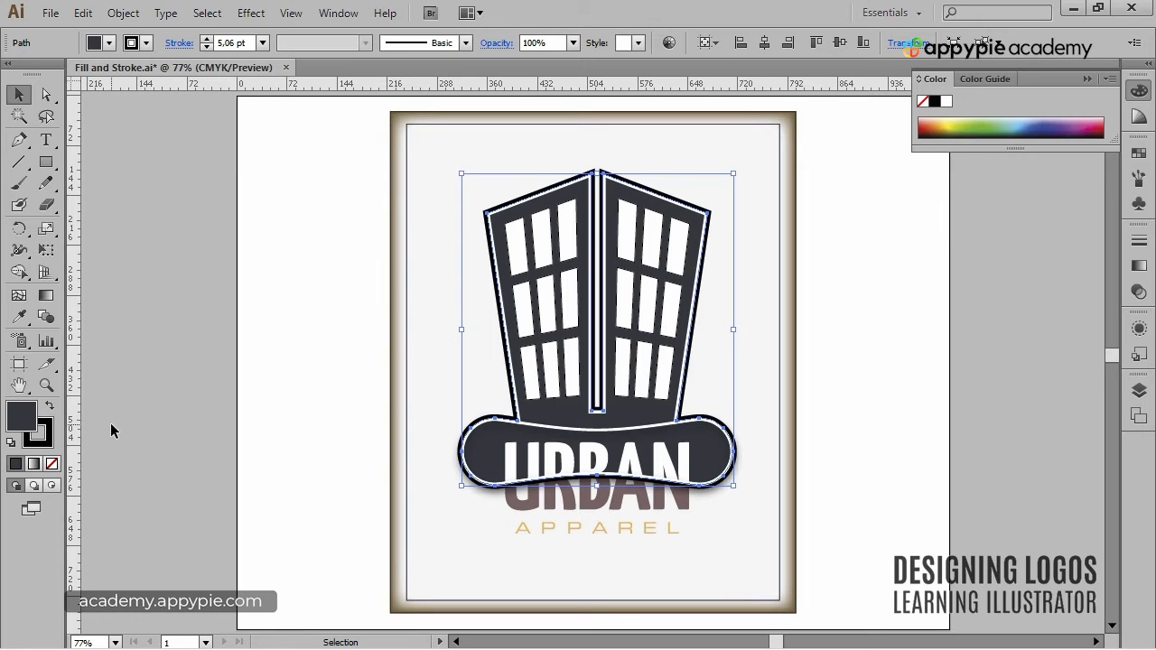
# Step: Set the hat path's stroke to a dark green, hex 0B420B, with the Color Picker
pyautogui.doubleClick(49, 436)
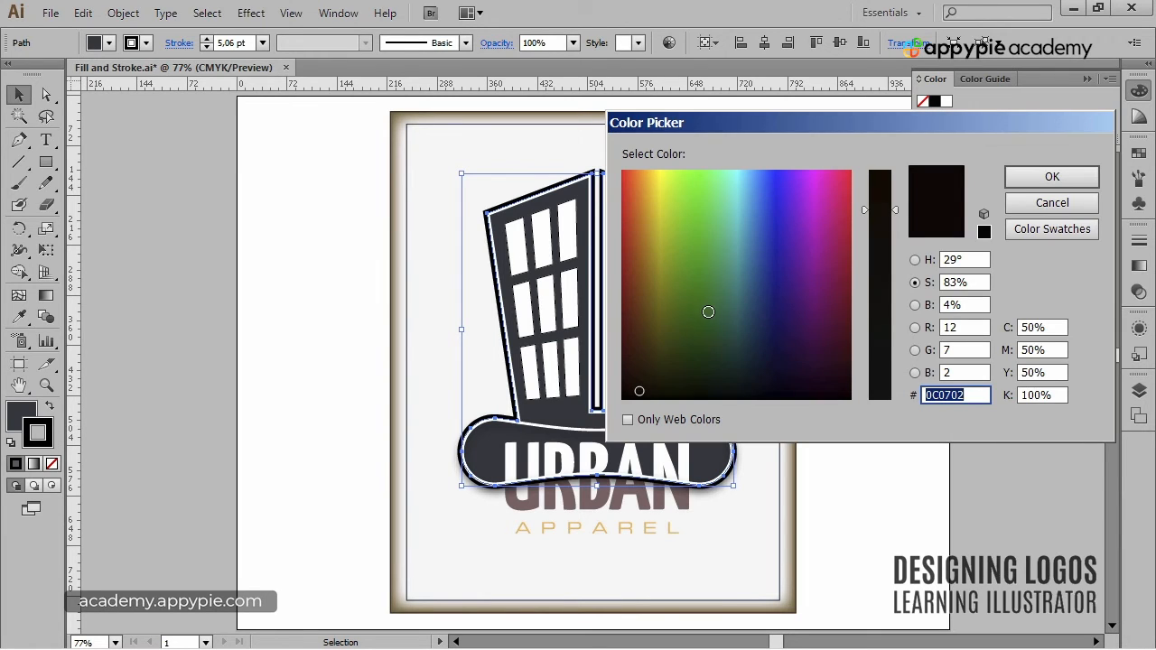
pyautogui.moveTo(697, 340); pyautogui.dragTo(697, 341)
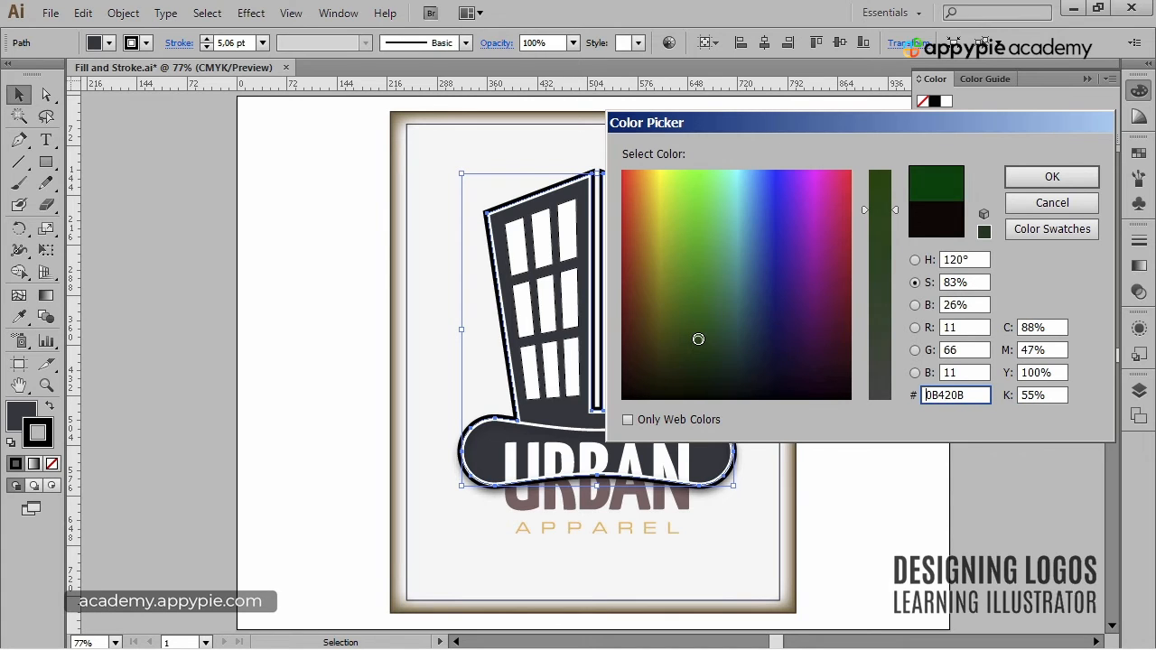
pyautogui.click(1028, 180)
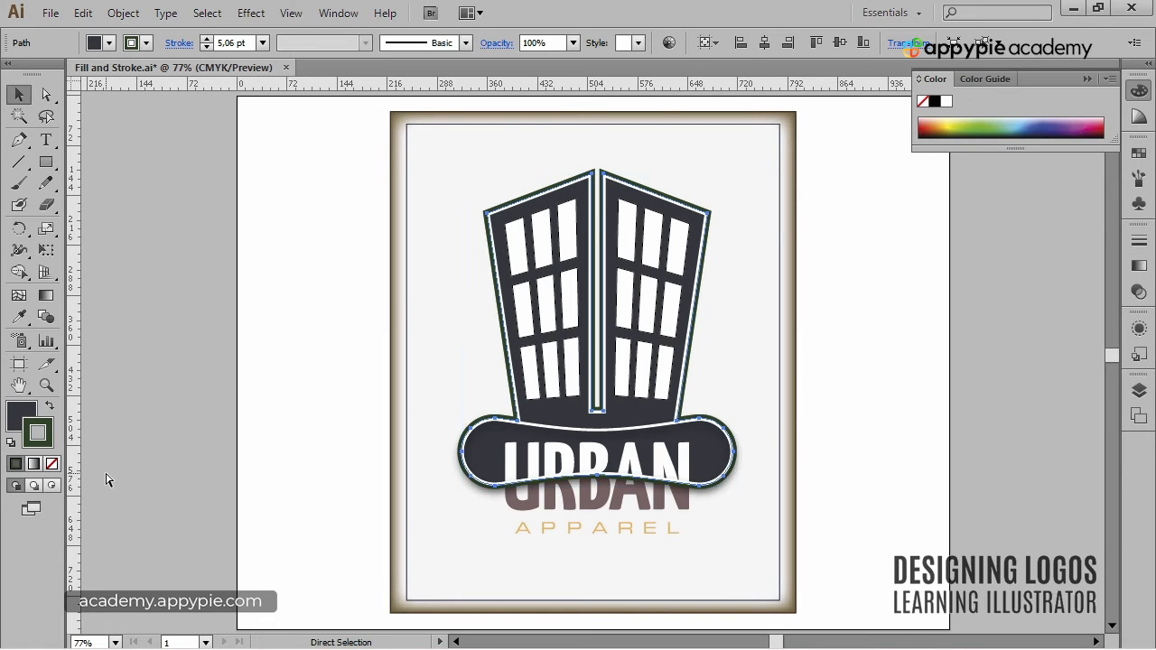
# Step: Undo the hat path's fill and stroke color changes and redo both
pyautogui.hotkey('ctrl', 'z')
pyautogui.hotkey('ctrl', 'z')
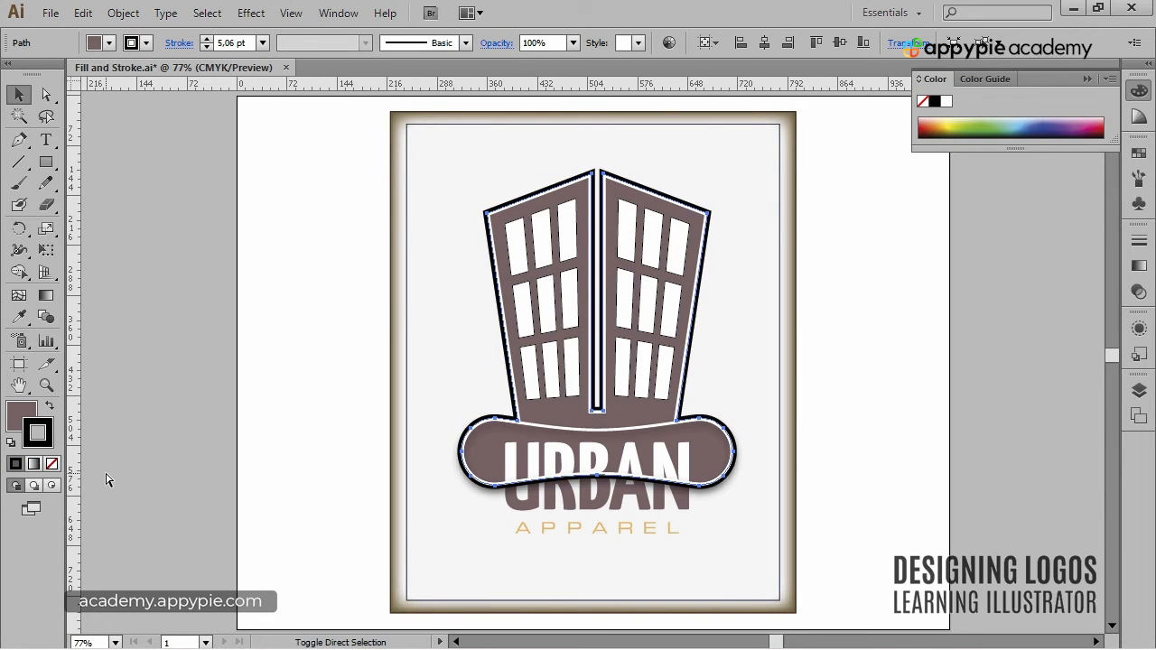
pyautogui.hotkey('ctrl', 'shift', 'z')
pyautogui.hotkey('ctrl', 'shift', 'z')
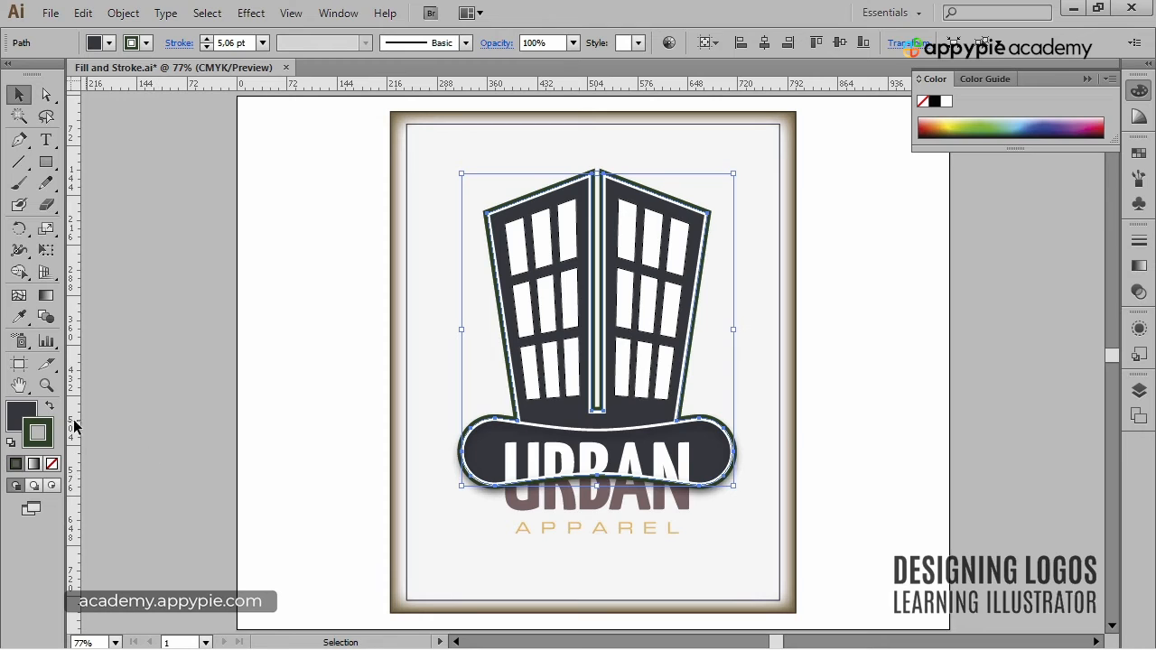
# Step: Copy the hex code of the hat path's stroke color, set the fill to the same 1A411D, and deselect the path
pyautogui.doubleClick(41, 430)
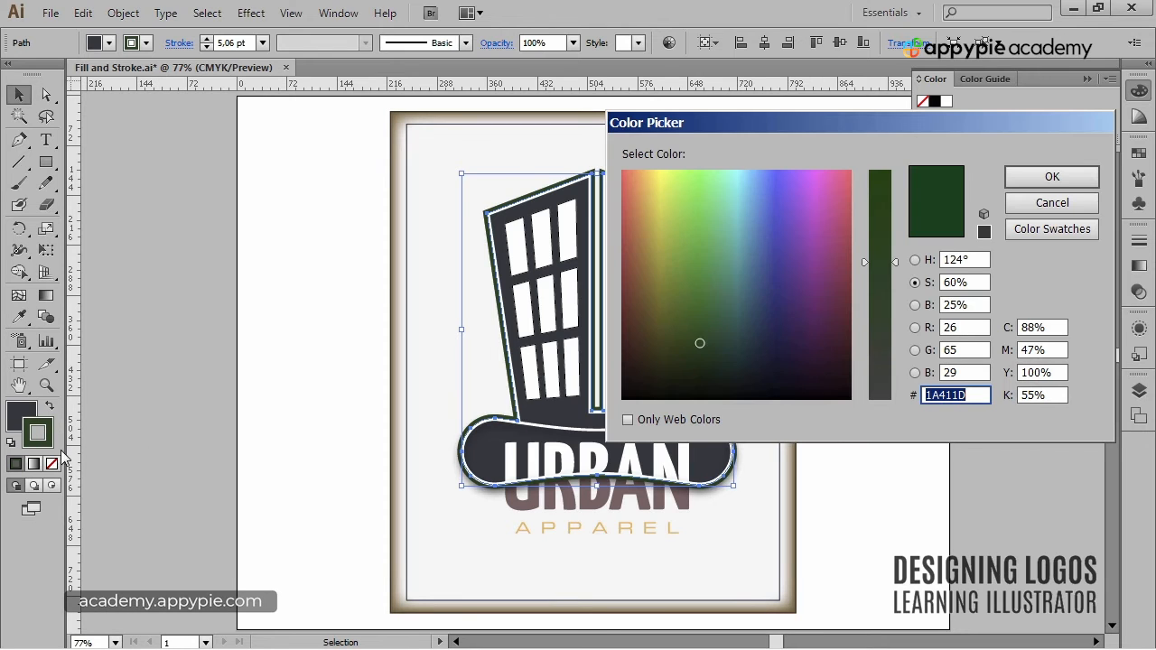
pyautogui.moveTo(775, 133); pyautogui.dragTo(731, 150)
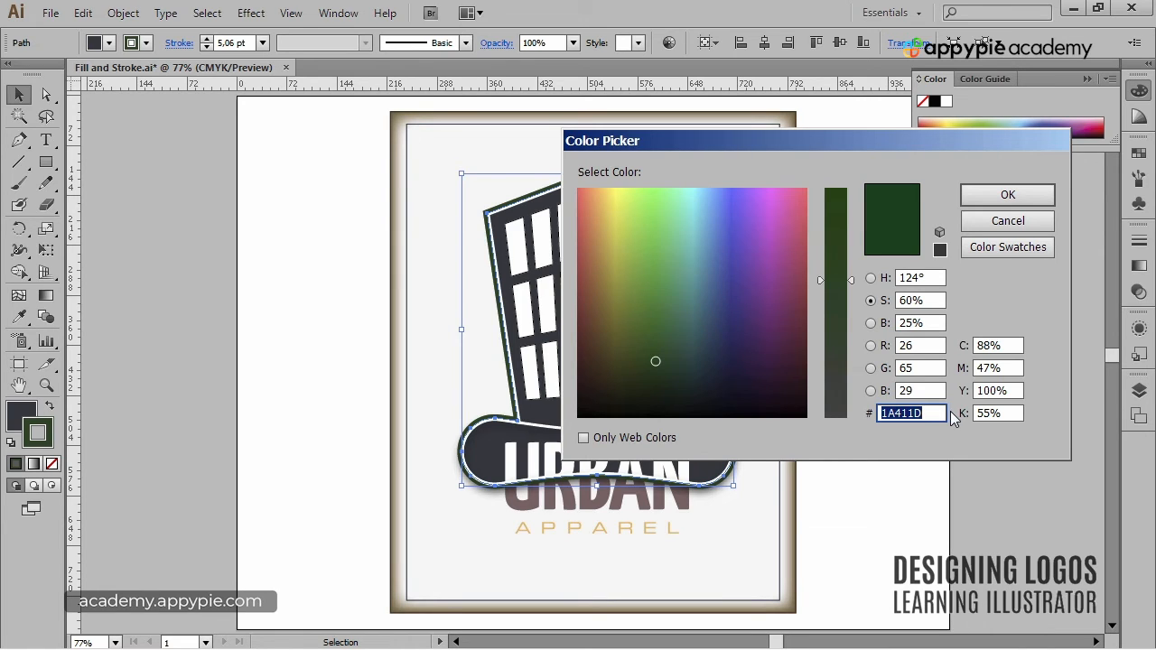
pyautogui.click(996, 222)
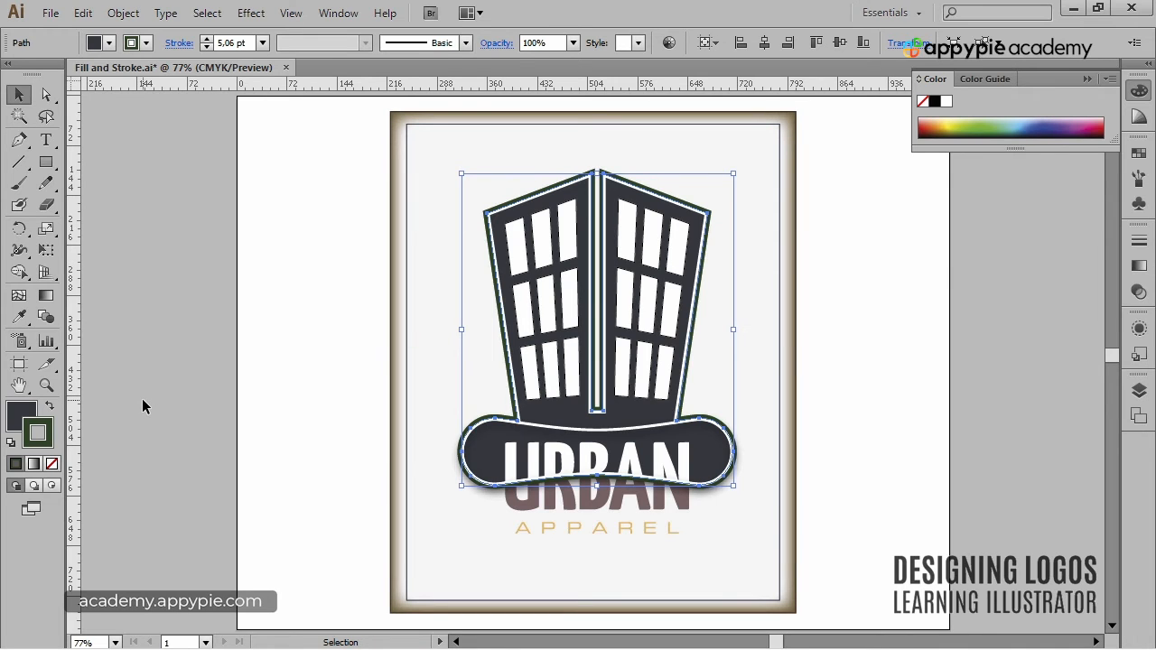
pyautogui.click(22, 419)
pyautogui.doubleClick(23, 418)
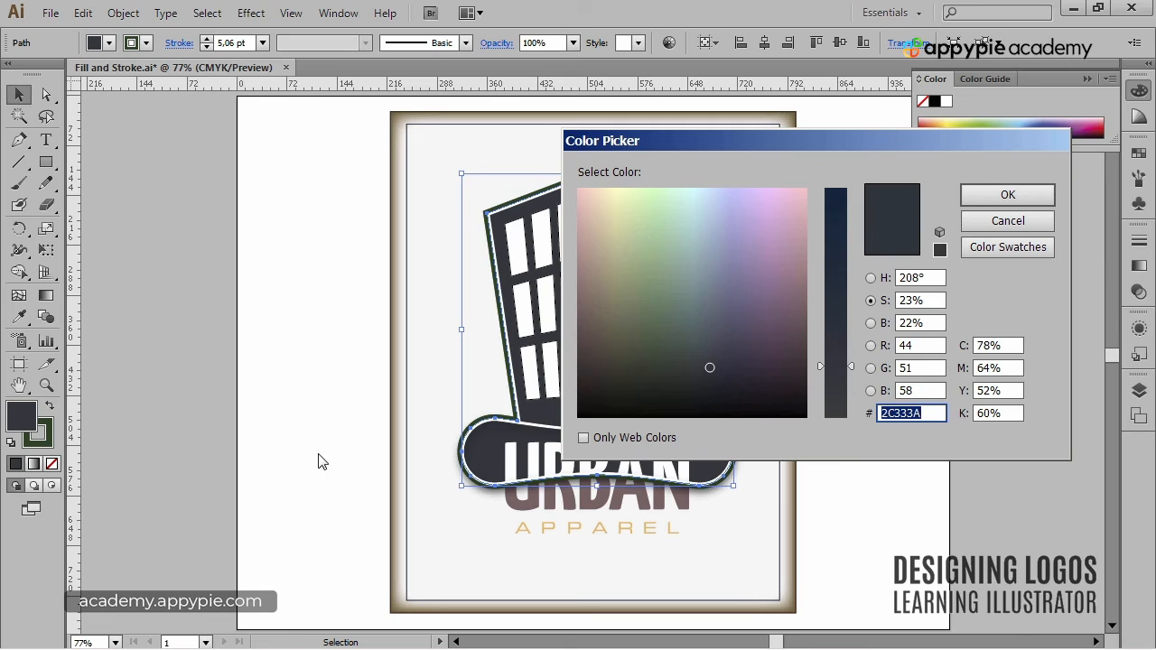
pyautogui.write('1A411D')
pyautogui.click(1016, 196)
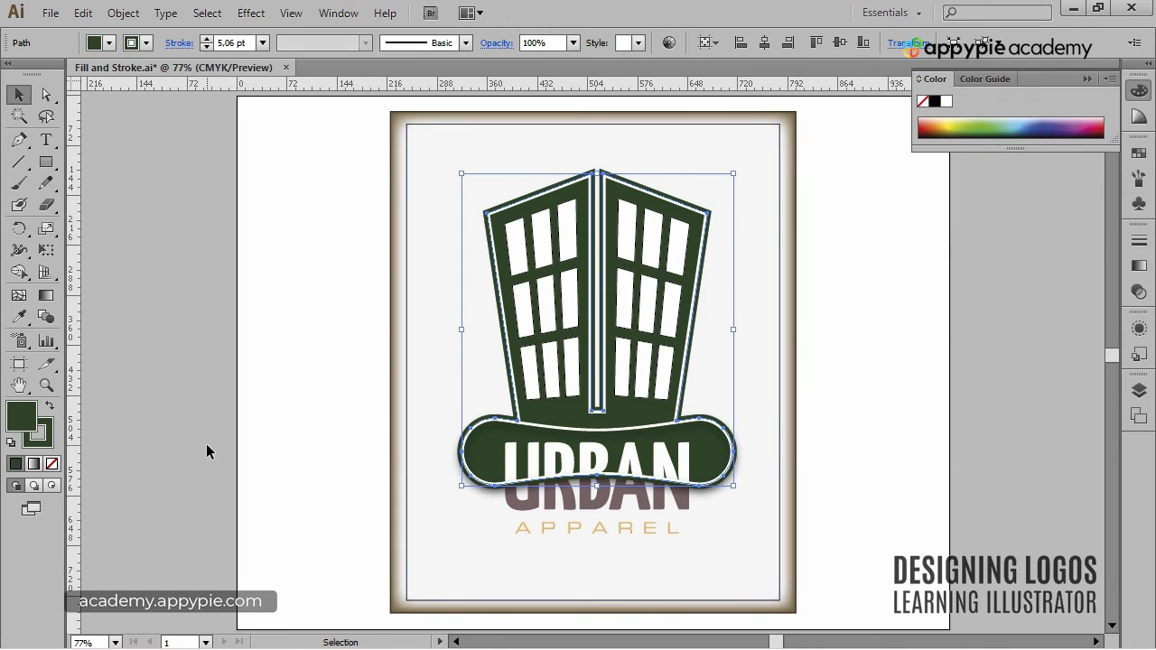
pyautogui.click(30, 413)
pyautogui.click(841, 451)
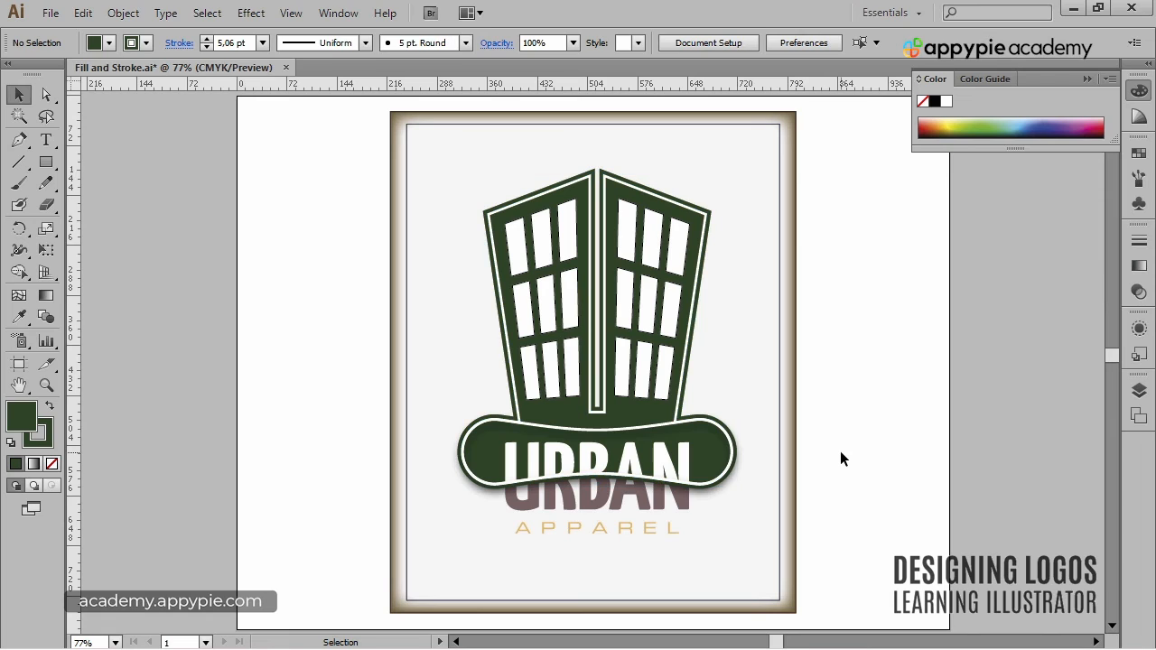
# Step: Apply the hat's green fill and stroke to the lower half of the URBAN lettering with the Eyedropper
pyautogui.click(685, 504)
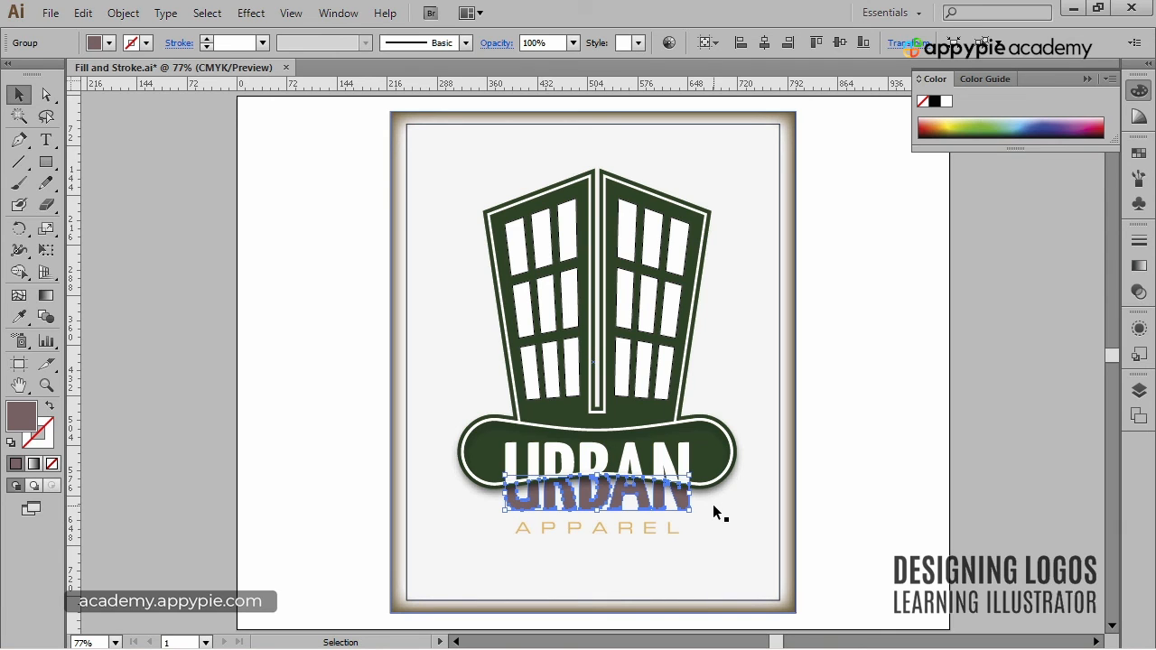
pyautogui.click(19, 316)
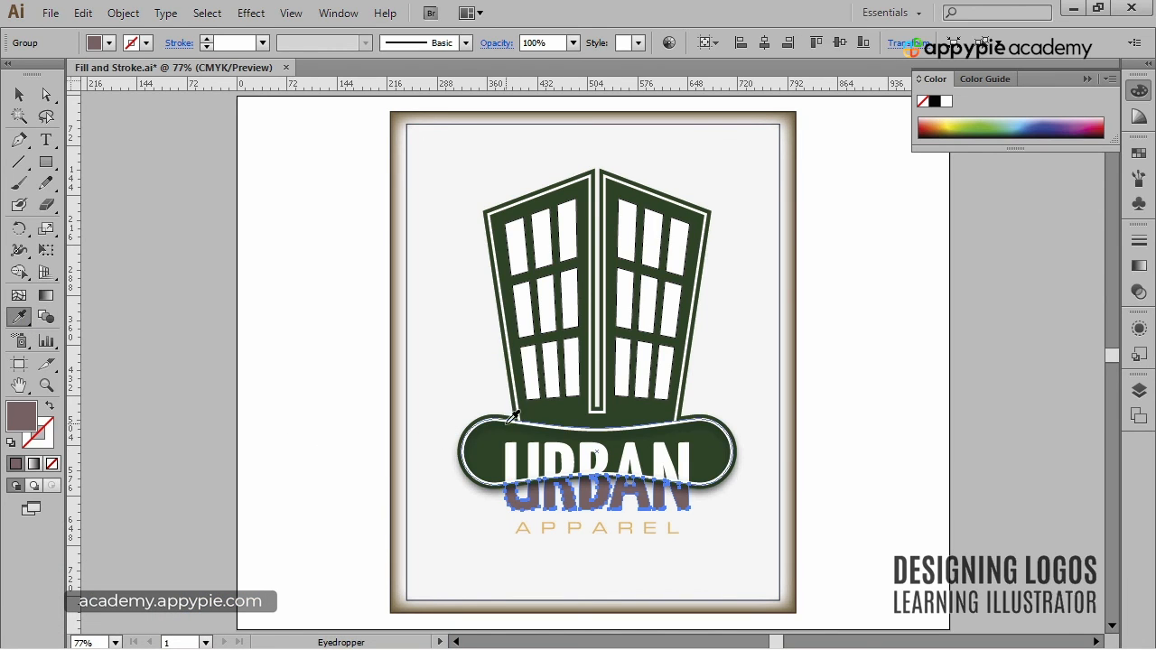
pyautogui.click(571, 400)
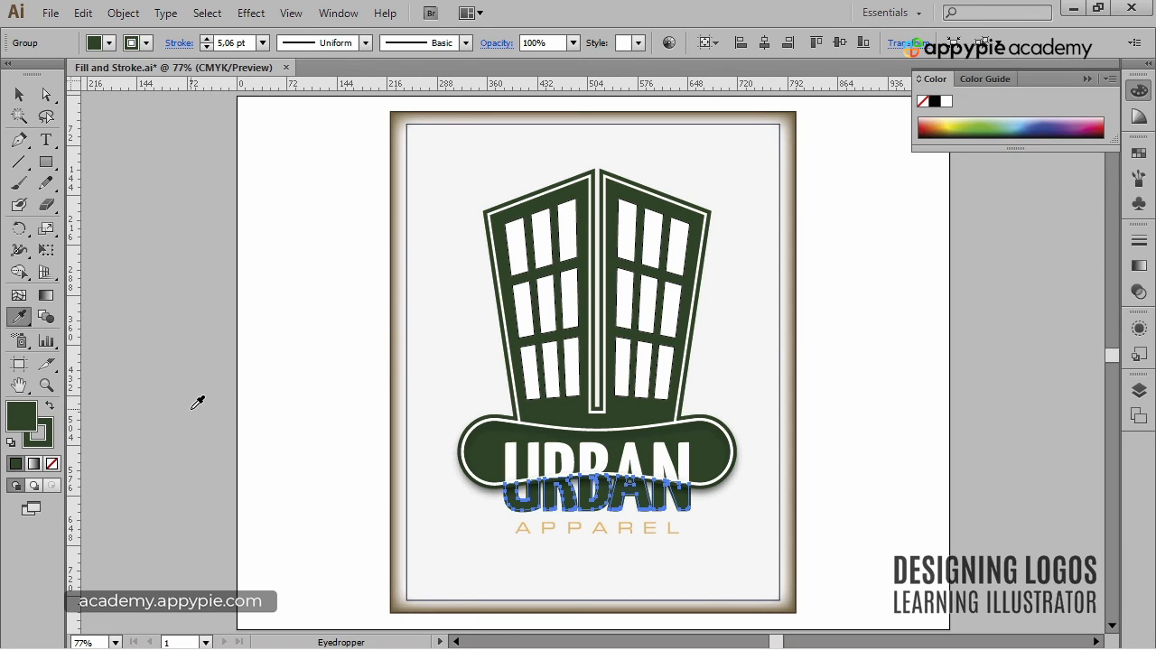
# Step: Remove the stroke color from the lower URBAN lettering and deselect it
pyautogui.click(50, 440)
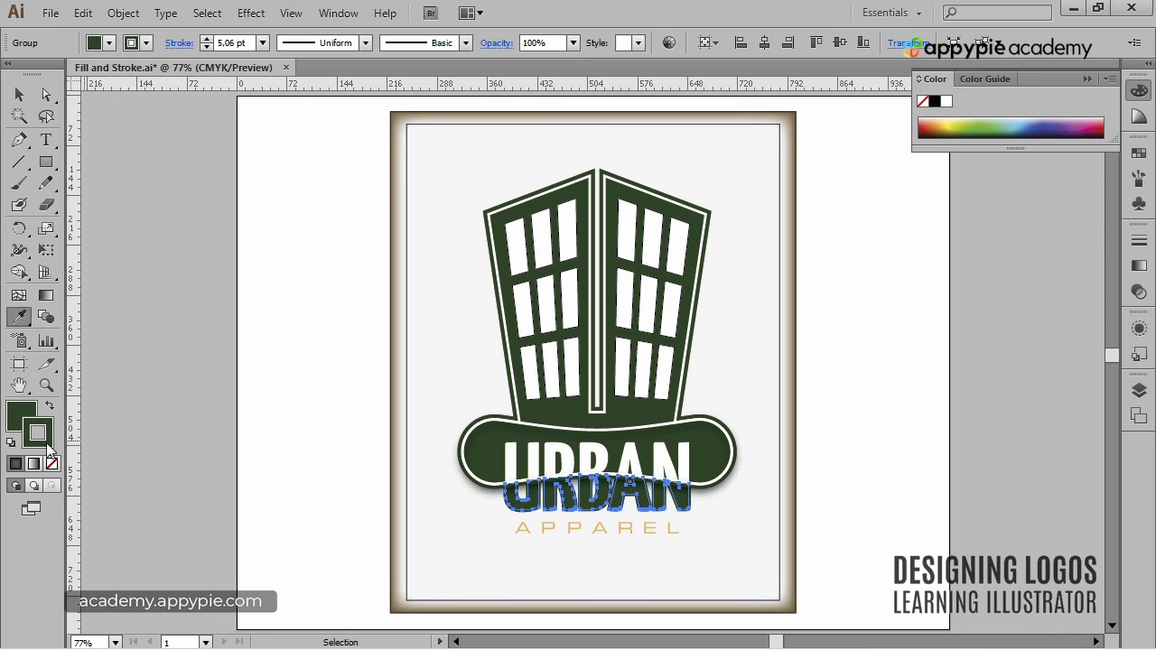
pyautogui.press('/')
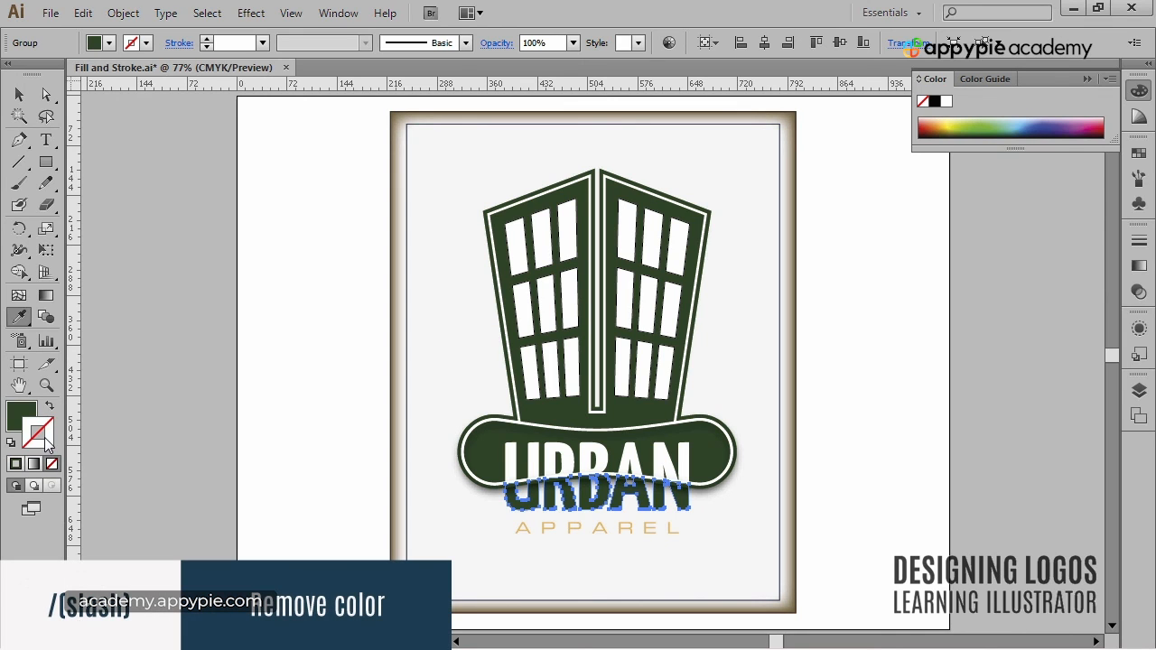
pyautogui.keyDown('ctrl'); pyautogui.click(354, 444); pyautogui.keyUp('ctrl')
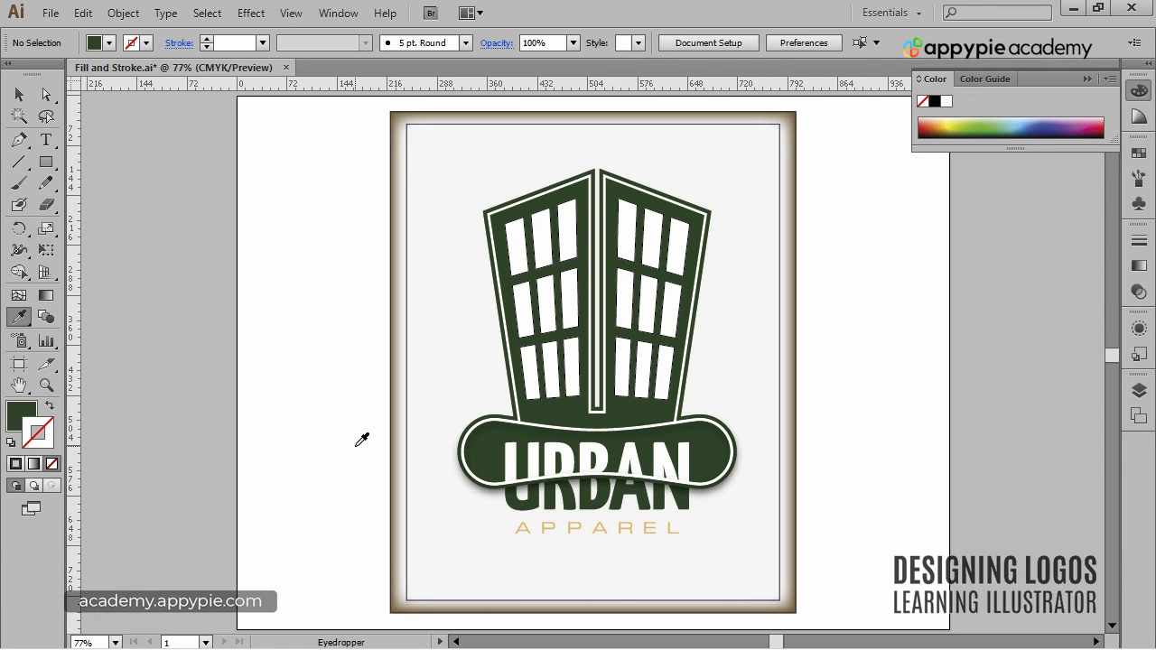